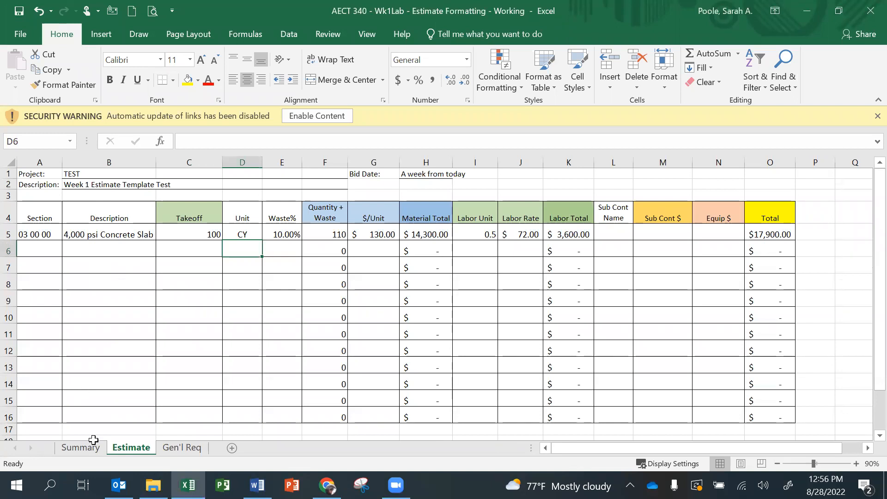
On the Summary sheet, start a SUMIF formula in the Existing Conditions Material cell (D7) with the absolute range Estimate!$A:$A.
left_click(90, 451)
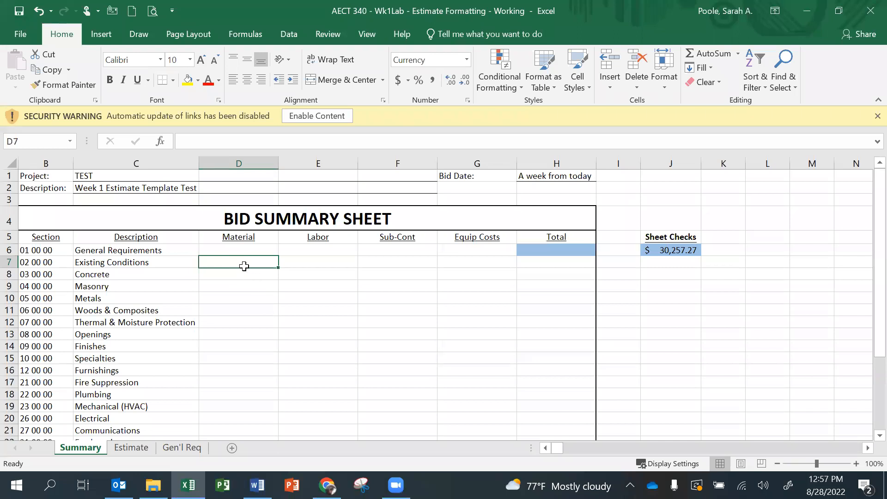
left_click(226, 141)
type("=sumif")
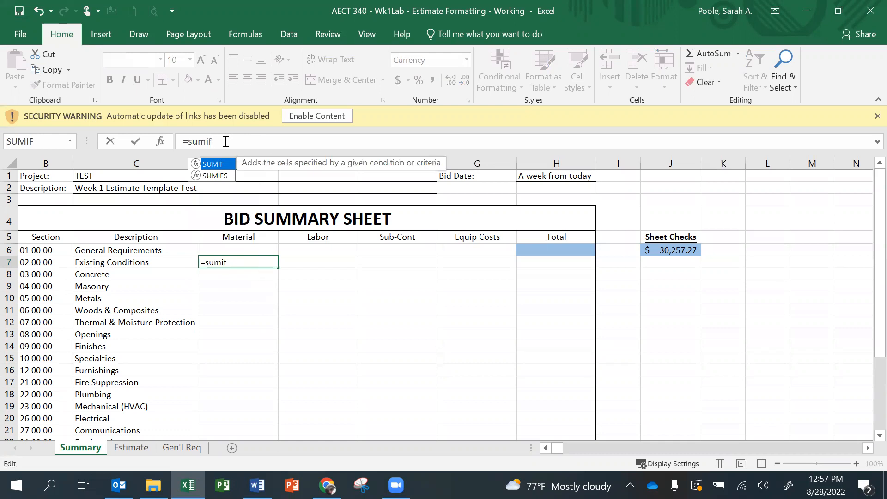
type("(")
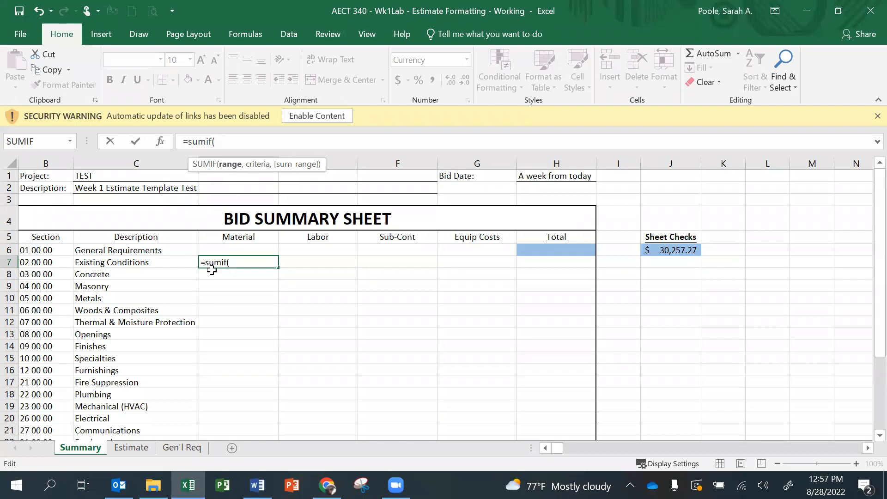
left_click(132, 448)
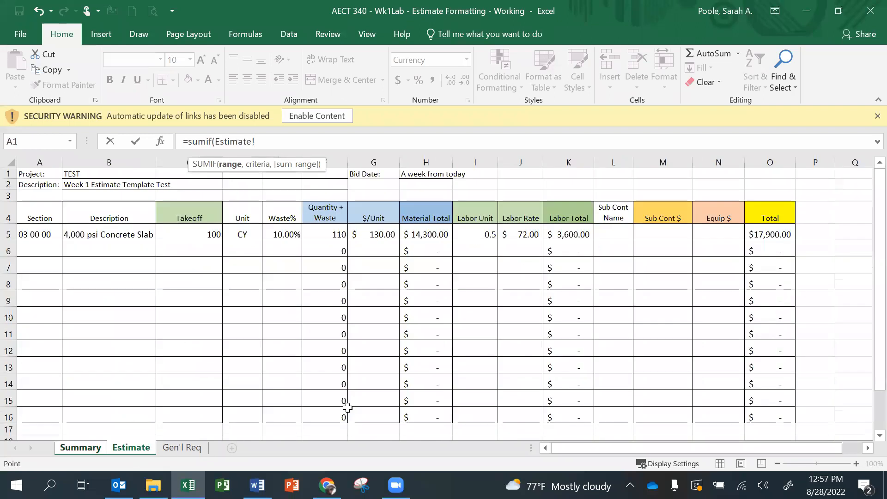
left_click(42, 159)
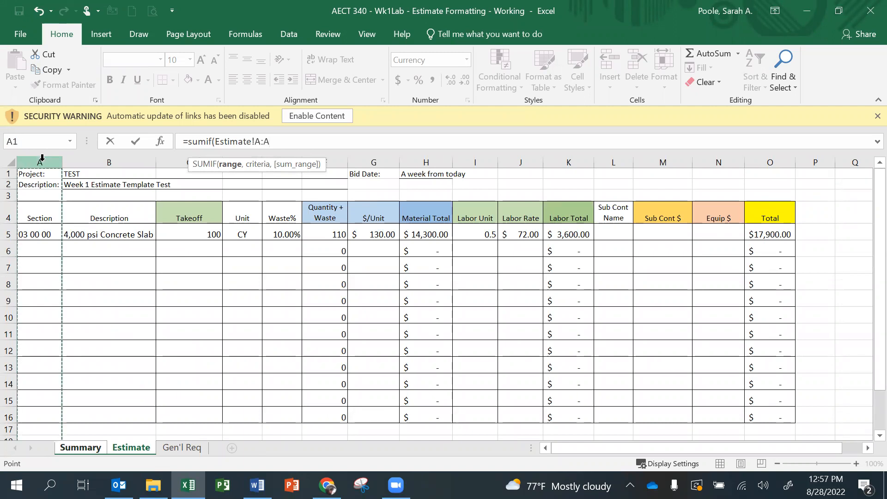
left_click(255, 141)
type("$")
left_click(270, 141)
type("$A")
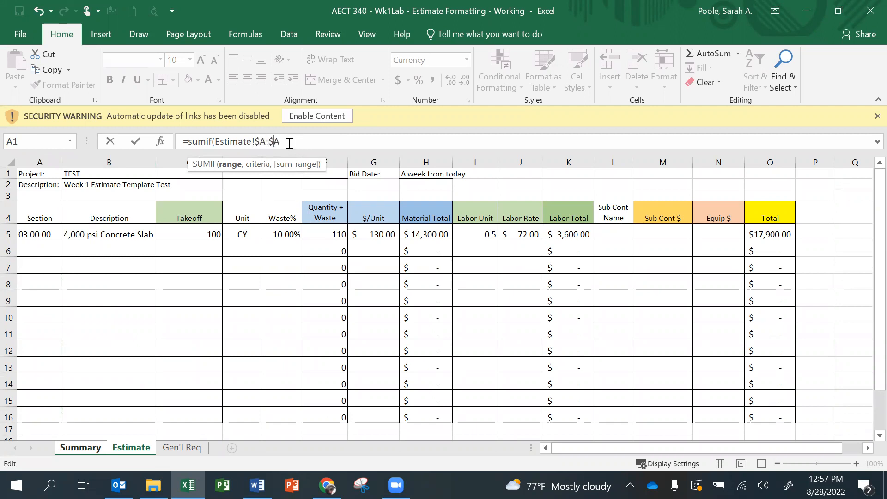
type(",")
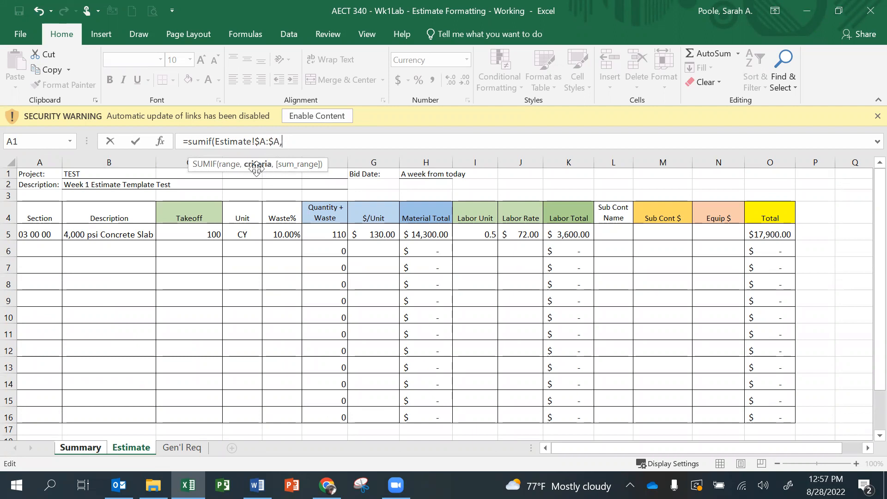
Set the SUMIF criteria to the Existing Conditions section number on the Summary sheet, with the column locked as Summary!$B7.
left_click(94, 449)
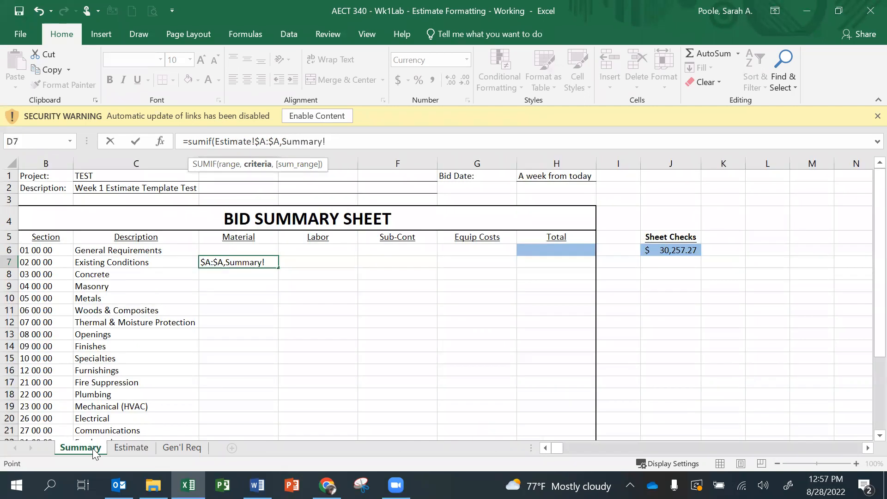
left_click(61, 262)
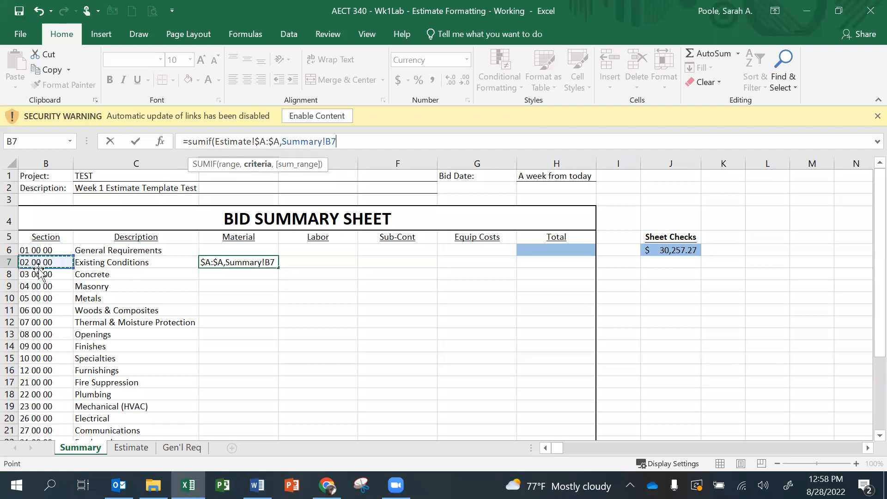
left_click(328, 143)
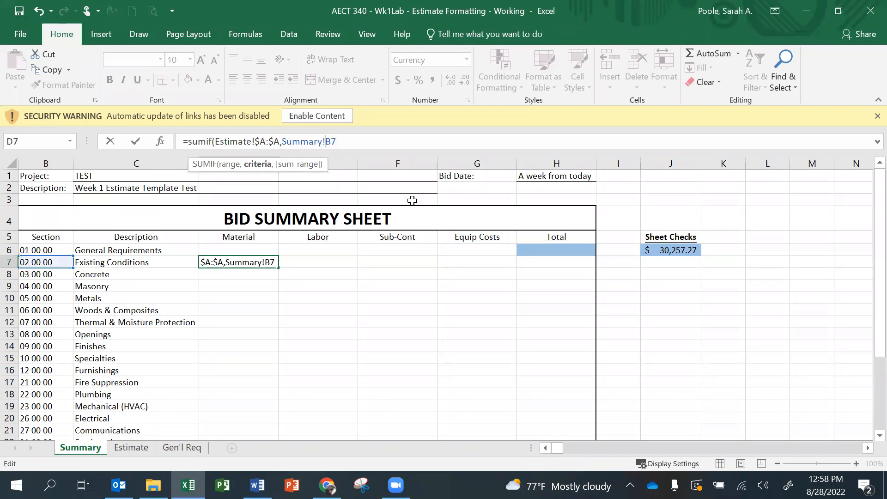
type("$A")
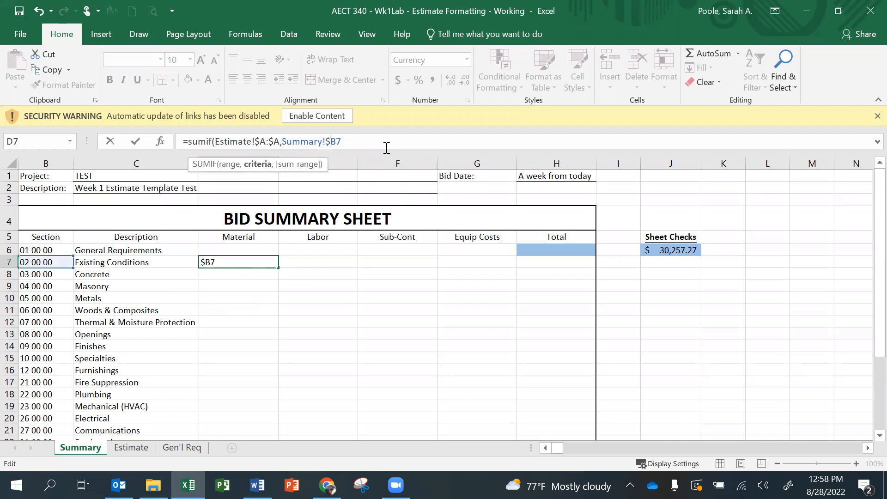
type(",")
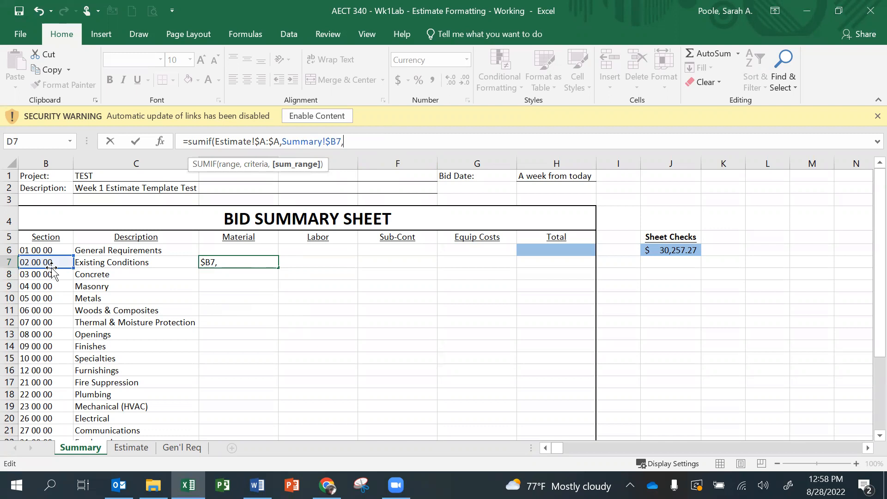
Use the Estimate sheet's Material Total column (H:H) as the relative sum range and complete the SUMIF formula.
left_click(131, 448)
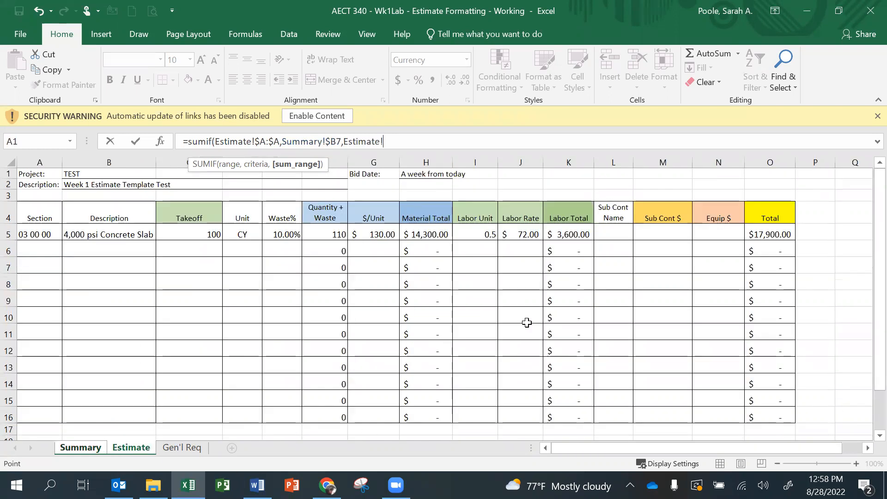
left_click(433, 157)
left_click(395, 142)
type("$")
key("BackSpace")
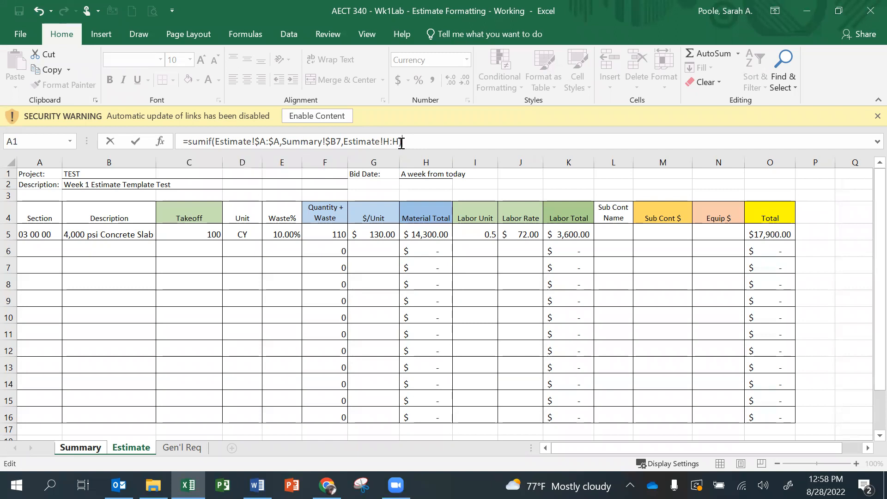
key("Return")
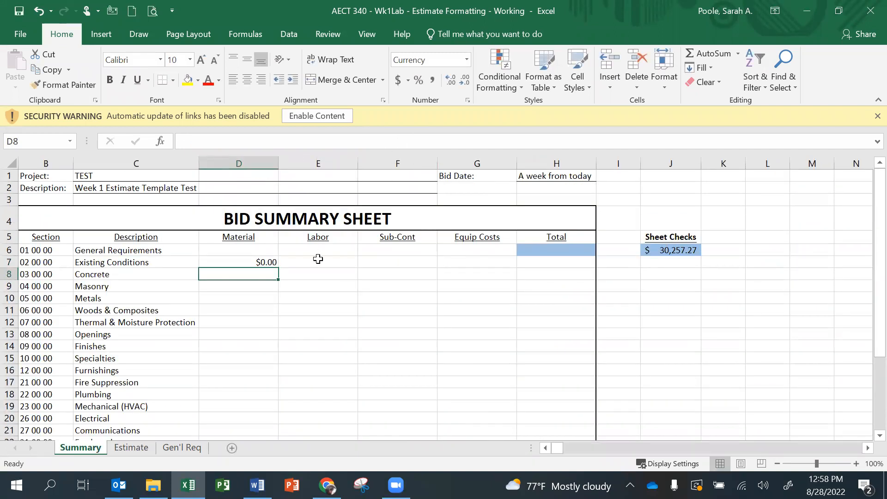
Fill the Material formula from D7 down to the Concrete row and check it against the Estimate sheet.
left_click(270, 262)
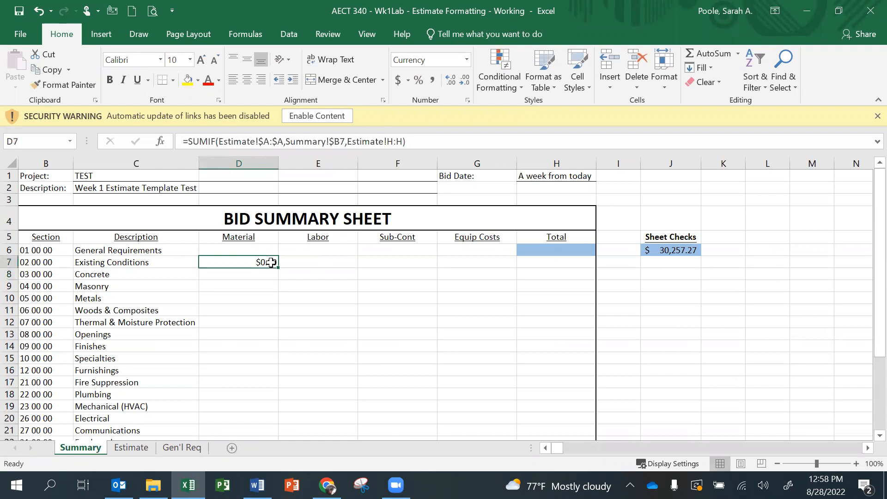
double_click(271, 262)
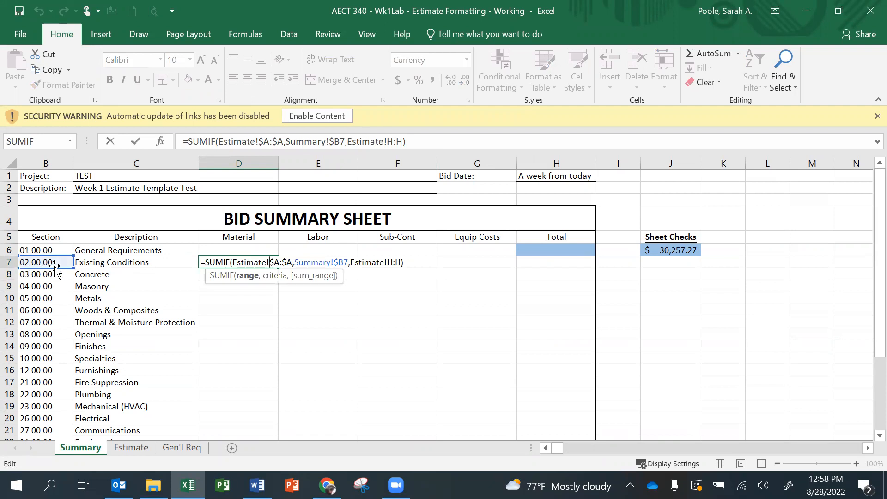
key("Escape")
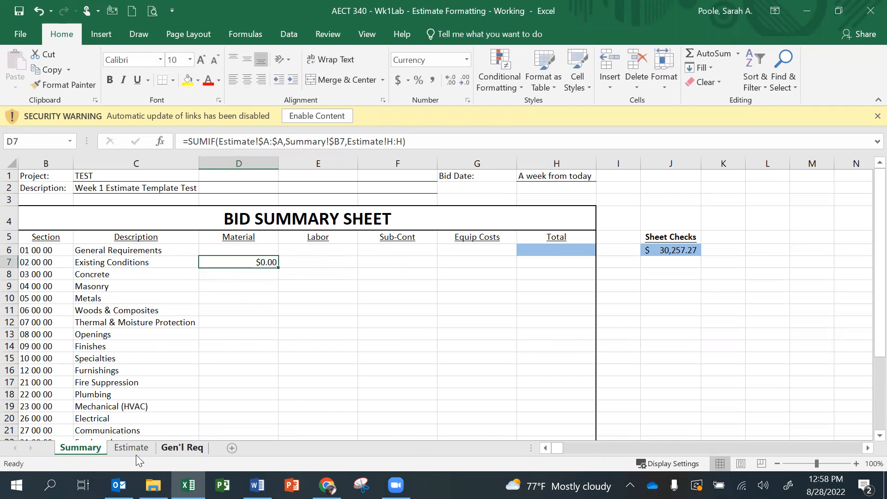
left_click(131, 448)
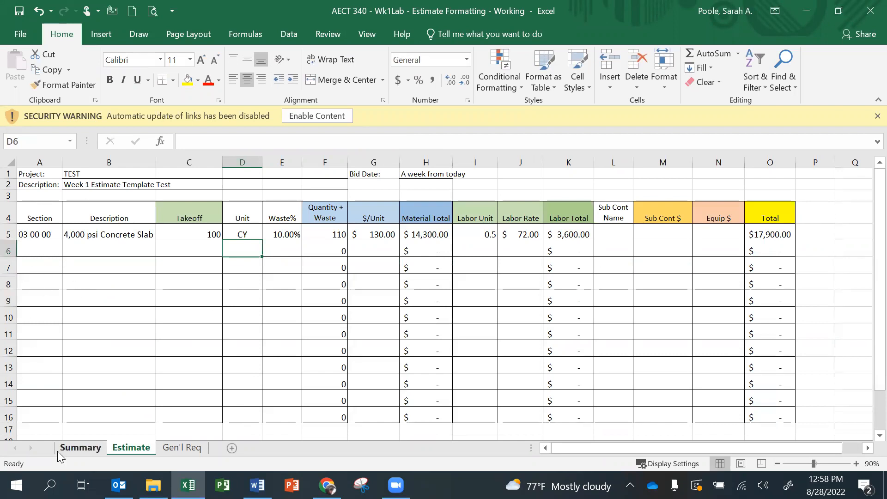
left_click(76, 448)
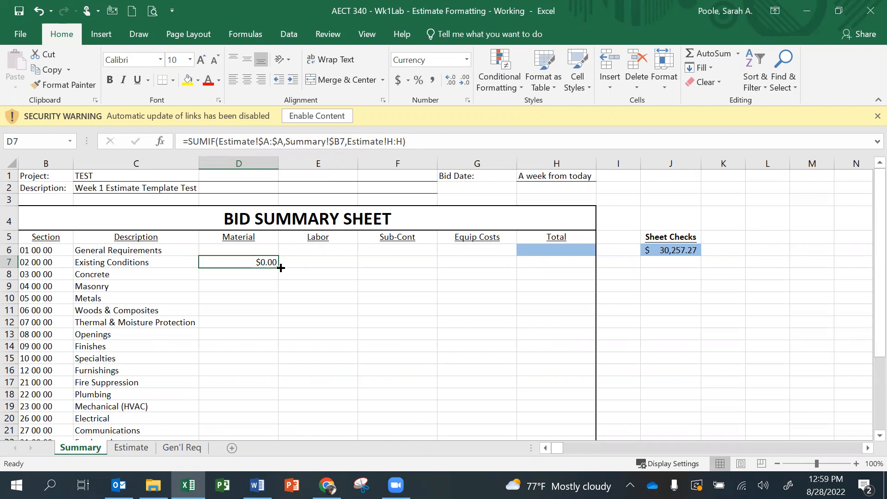
left_click_drag(280, 268, 279, 278)
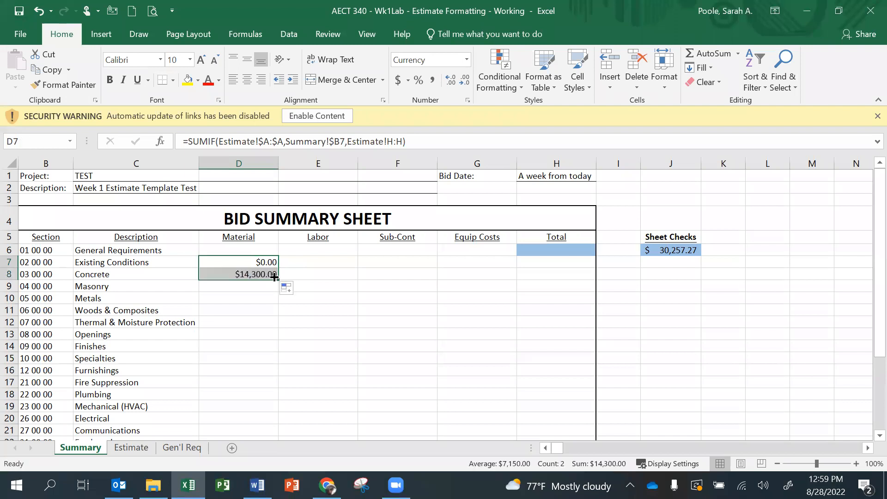
left_click(232, 273)
double_click(233, 273)
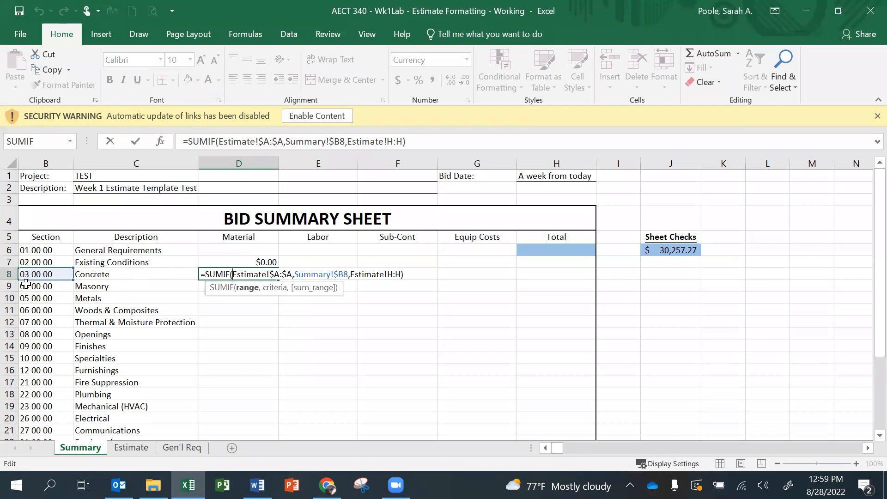
key("Escape")
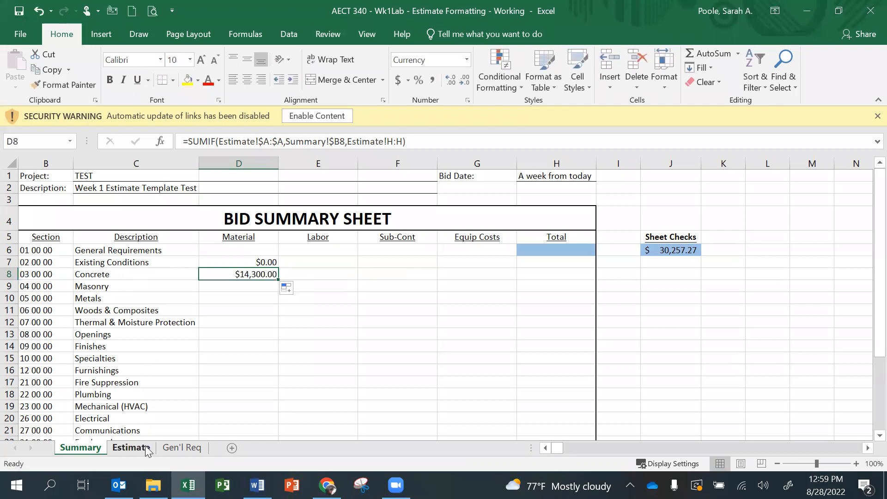
left_click(131, 447)
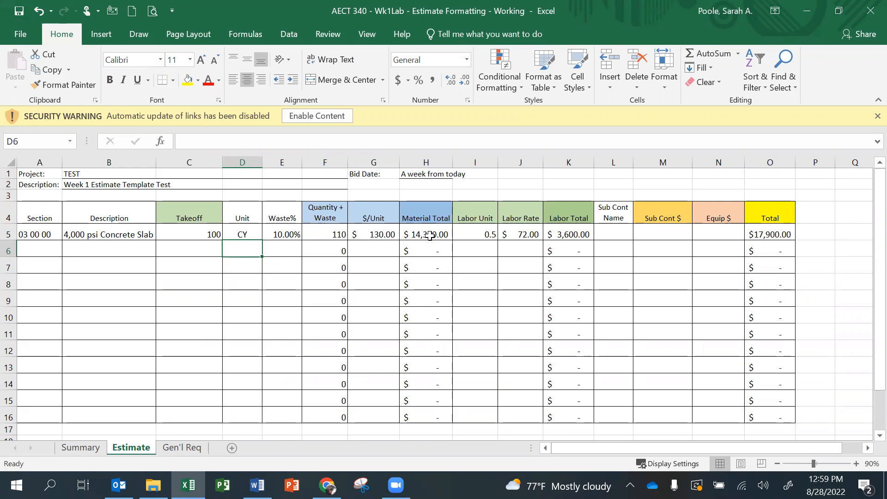
left_click(102, 448)
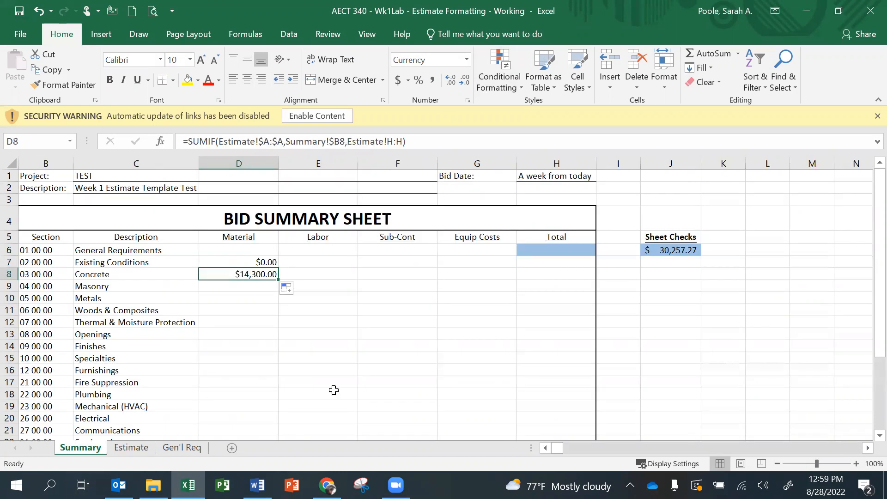
Copy the Existing Conditions Material formula from D7 into the Labor cell E7.
left_click(248, 263)
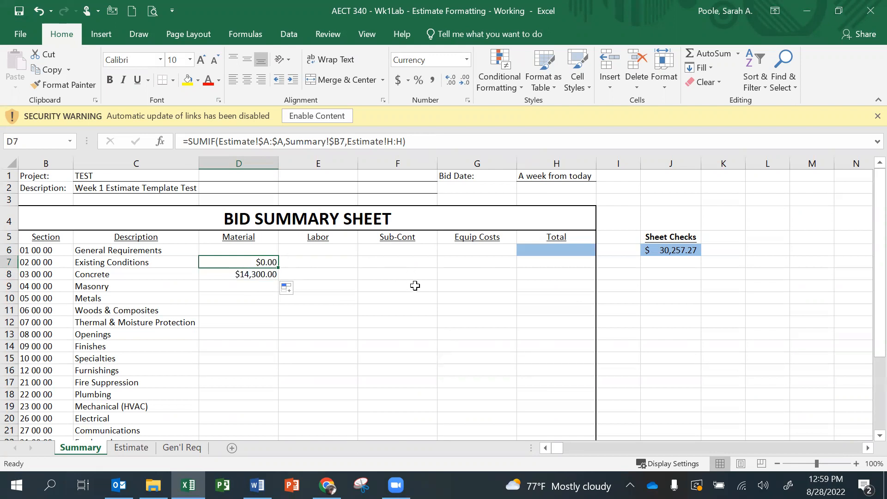
key("ctrl+c")
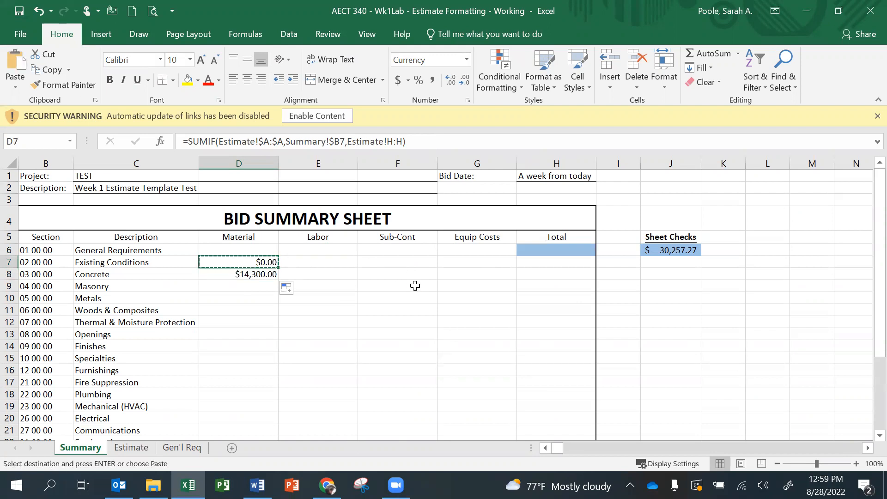
left_click(303, 262)
key("ctrl+v")
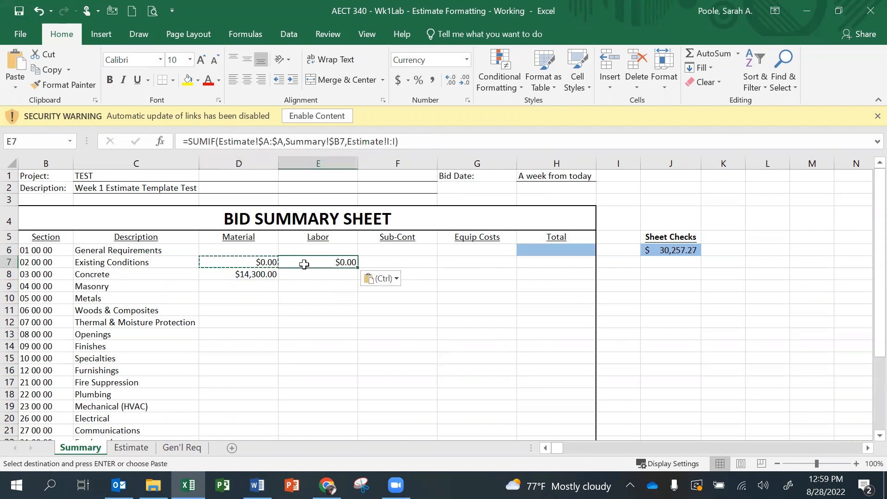
key("Escape")
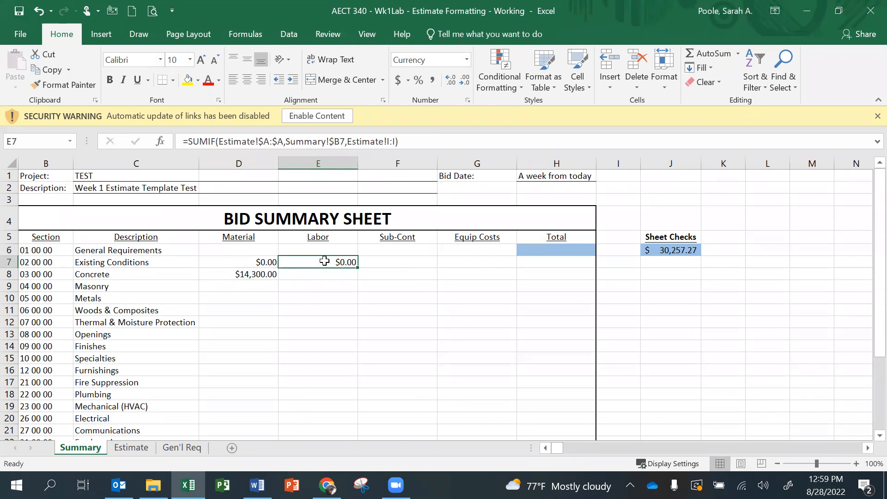
Change the sum range of the Labor formula in E7 to the Estimate sheet's Labor Total column, K:K.
double_click(324, 261)
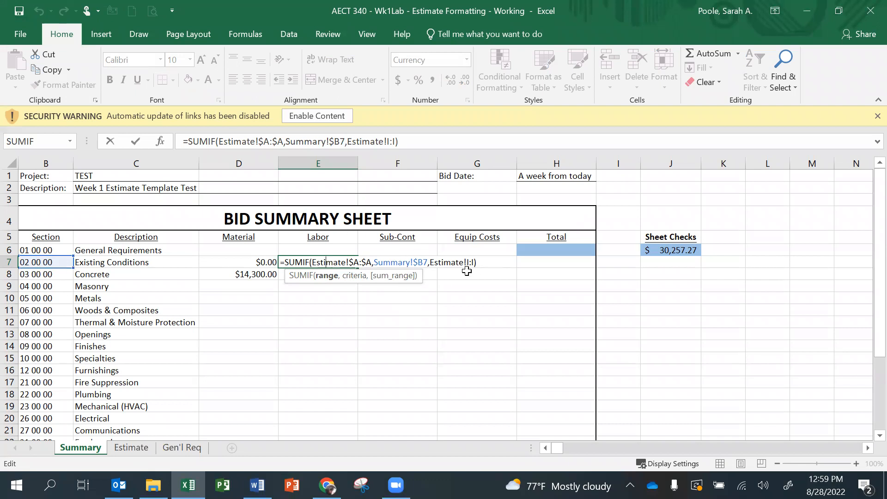
key("ctrl+Return")
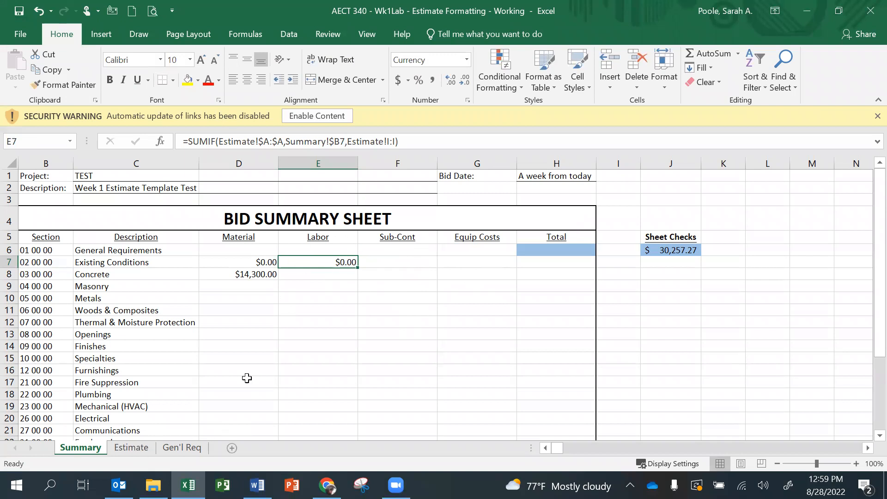
left_click(141, 448)
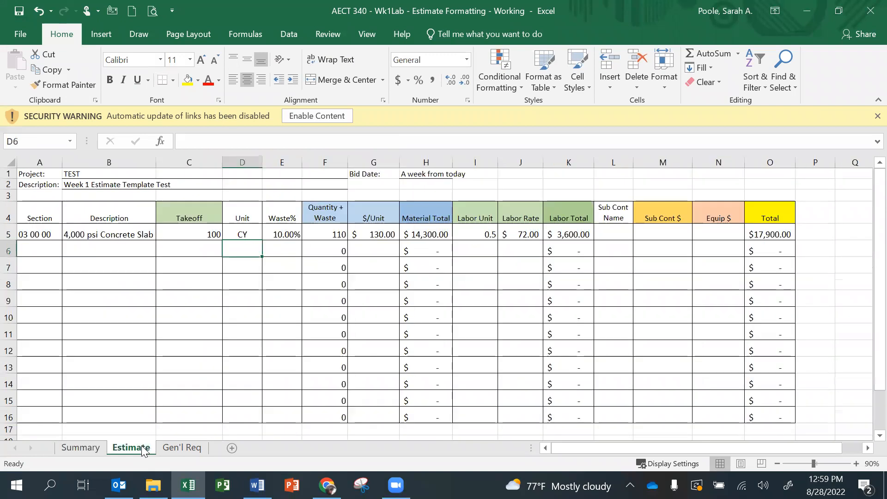
left_click(481, 162)
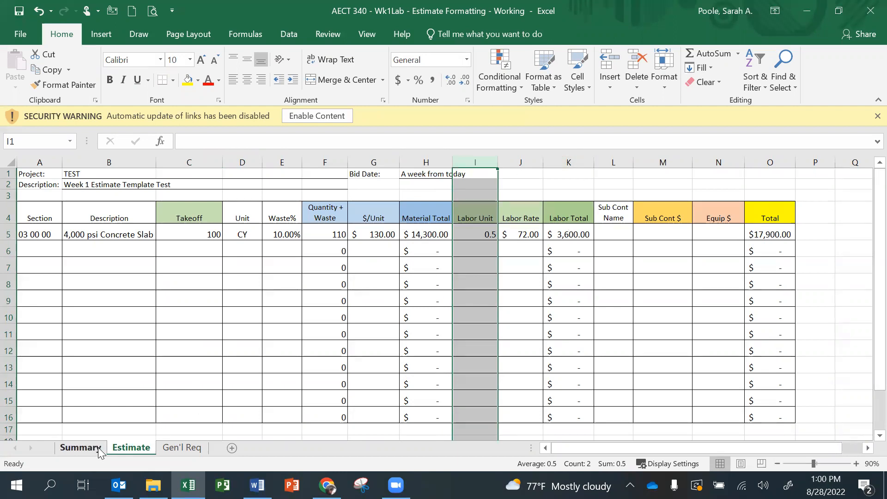
left_click(81, 447)
left_click(396, 142)
key("BackSpace")
key("BackSpace")
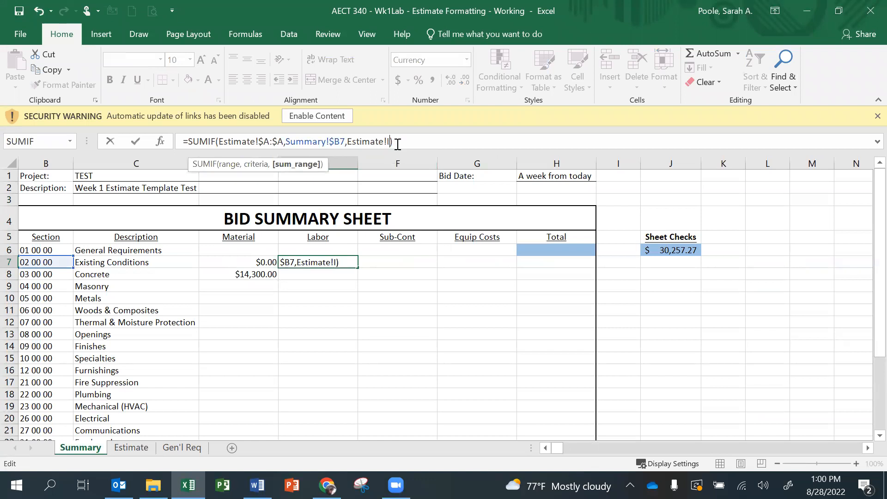
type("K:K")
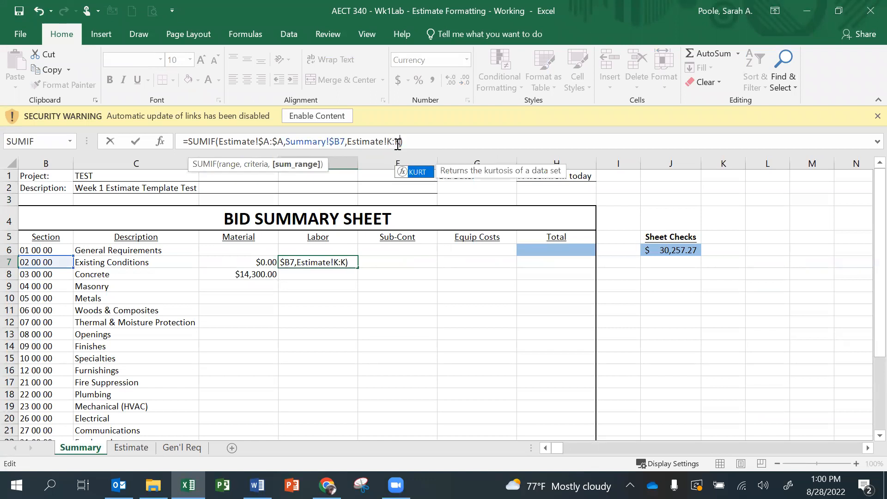
key("Return")
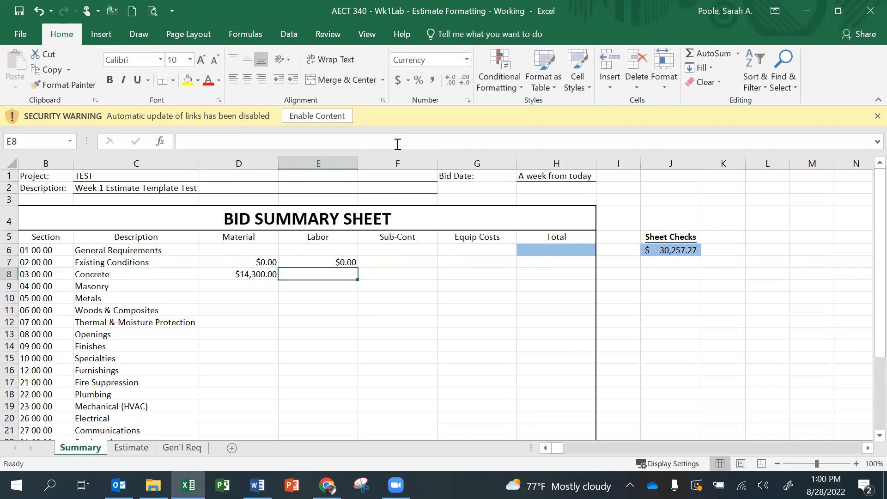
Fill the Labor formula from E7 down to the Concrete row and compare it with the Estimate sheet.
left_click(351, 263)
left_click_drag(360, 270, 364, 279)
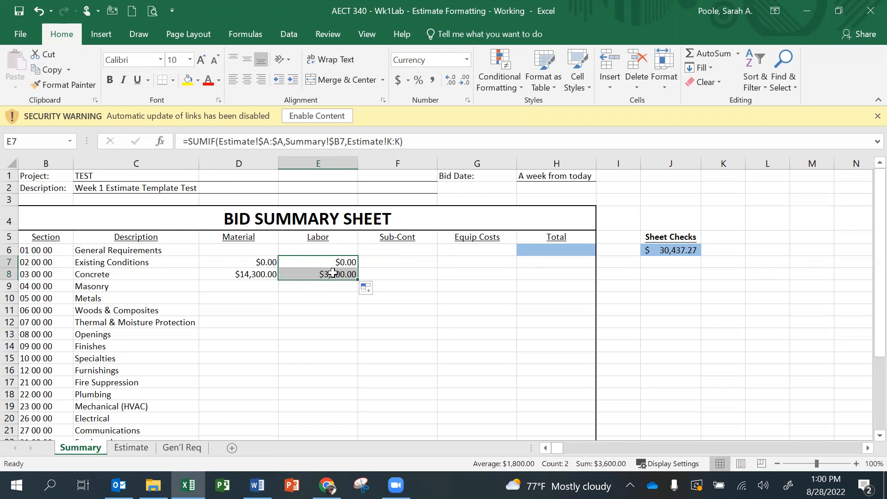
left_click(327, 309)
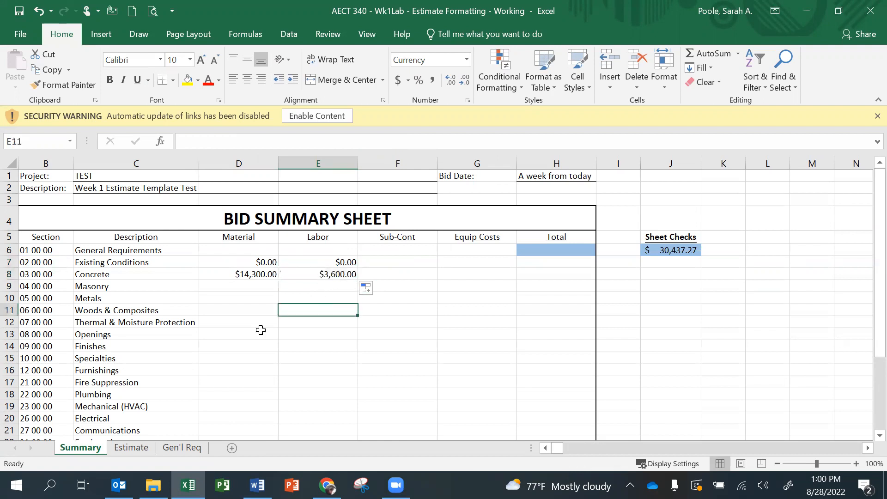
left_click(145, 451)
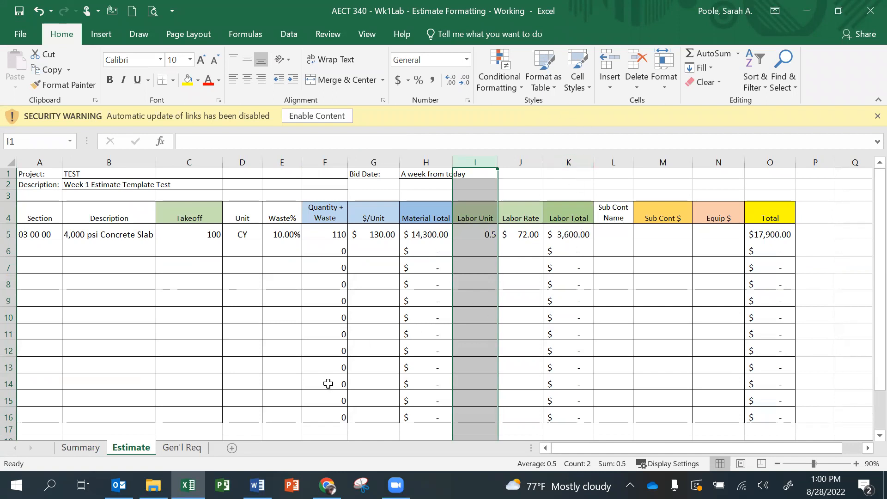
left_click(80, 447)
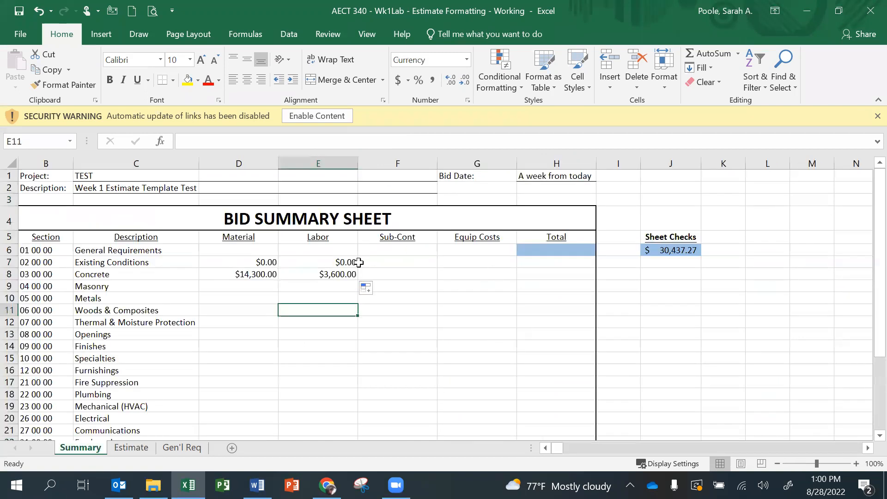